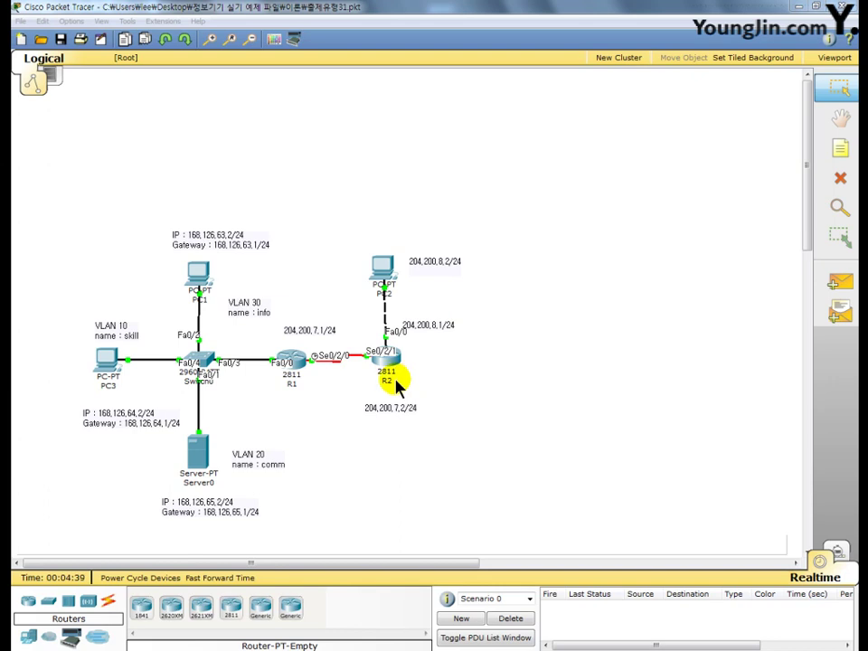
Open R2's CLI and enter global configuration mode using 'en' and 'conf t'.
click(389, 371)
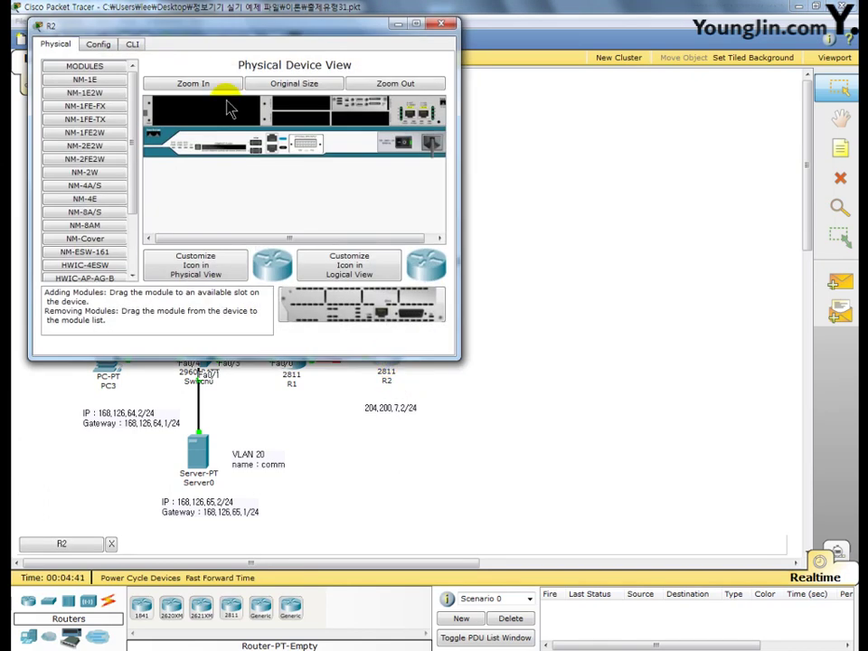
drag(213, 25, 354, 58)
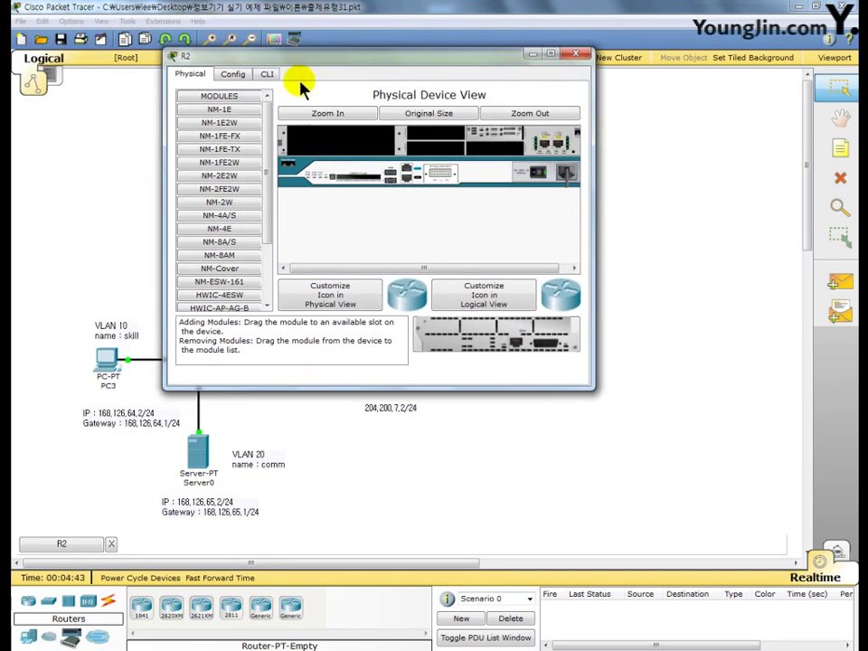
click(268, 75)
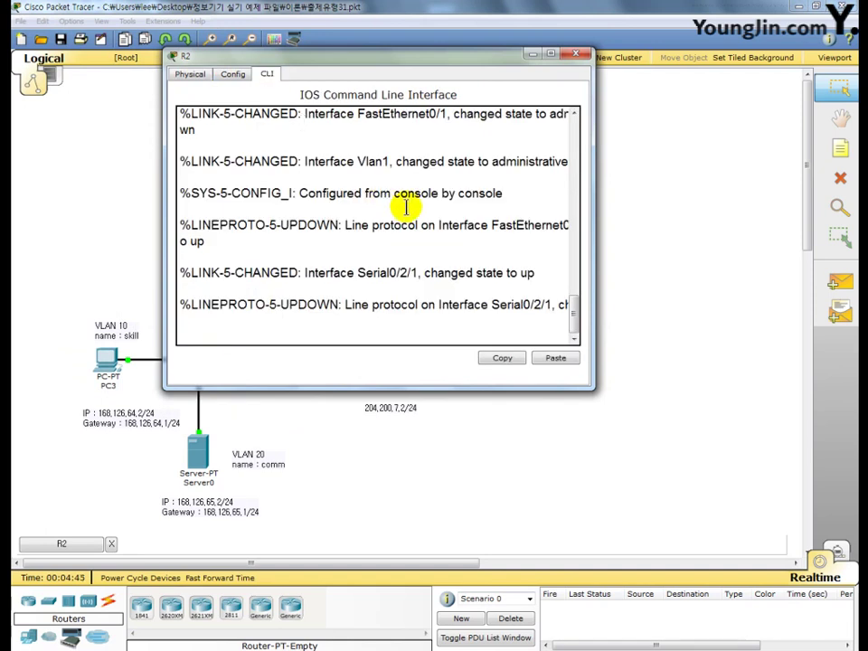
key(Return)
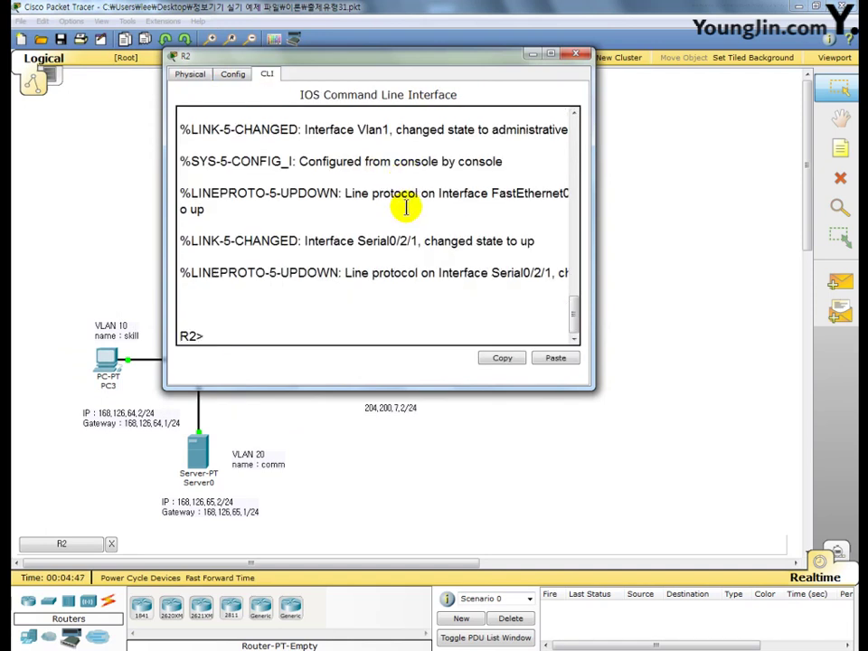
text(en)
key(Return)
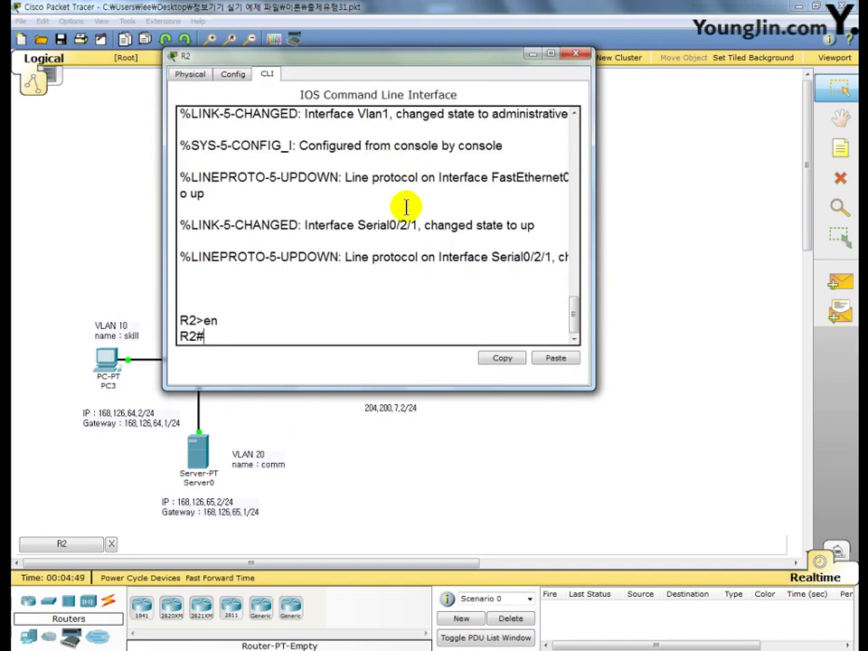
text(conf t)
key(Return)
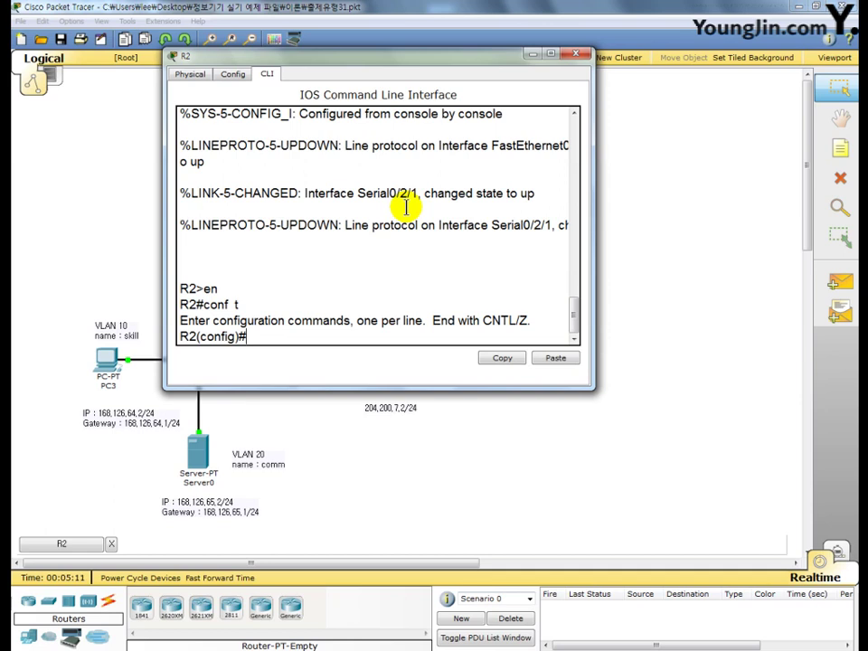
Create the local login user 'master' with its password on R2.
text(user master)
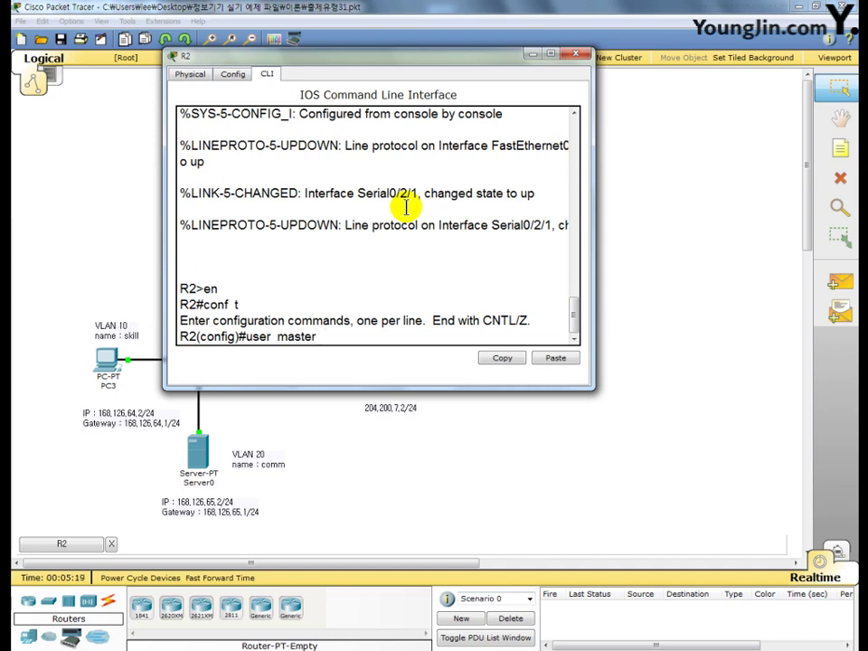
text( pass passon)
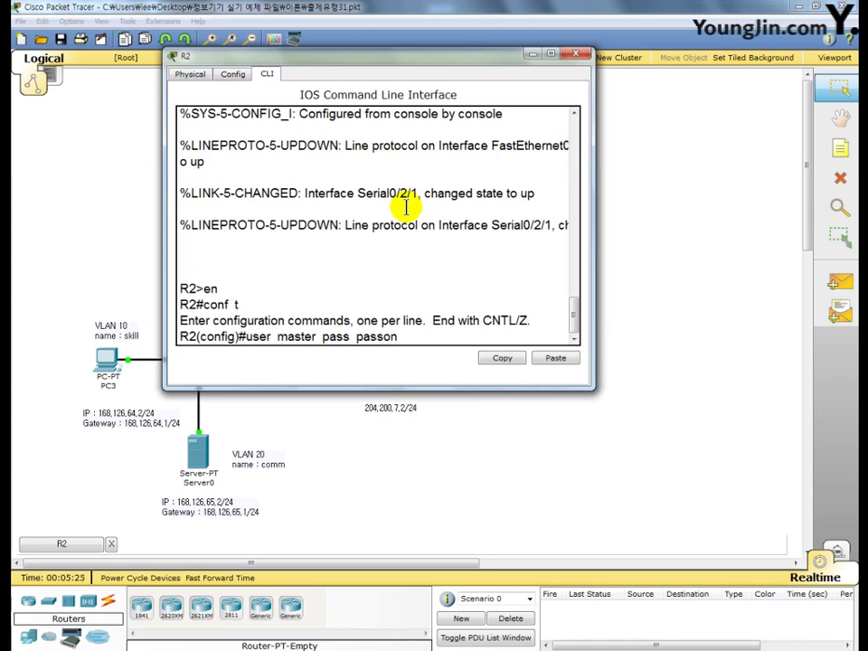
key(Return)
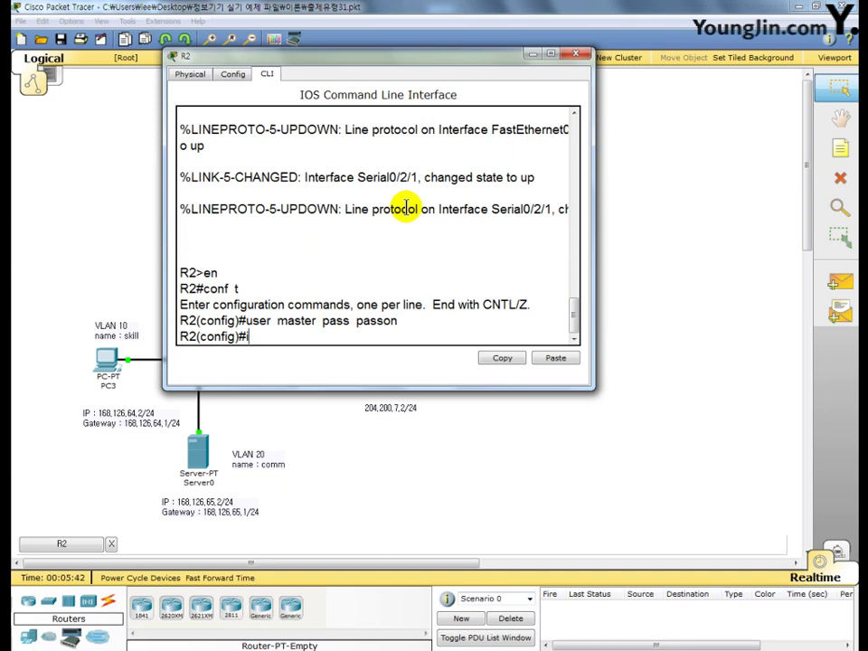
On R2's VTY lines 0–4, apply access-class 1 inbound and require local login.
text(ig)#li vty 0 4)
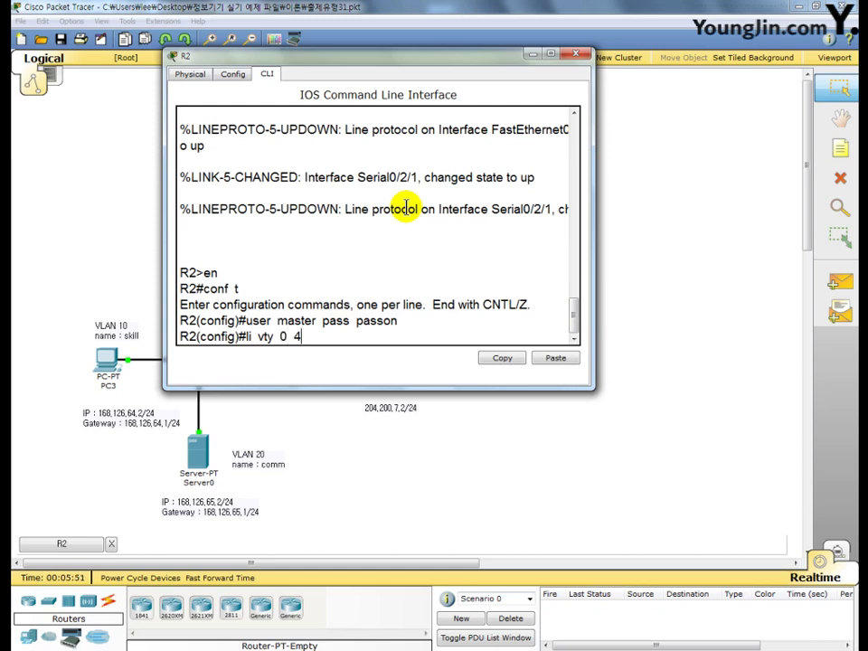
key(Return)
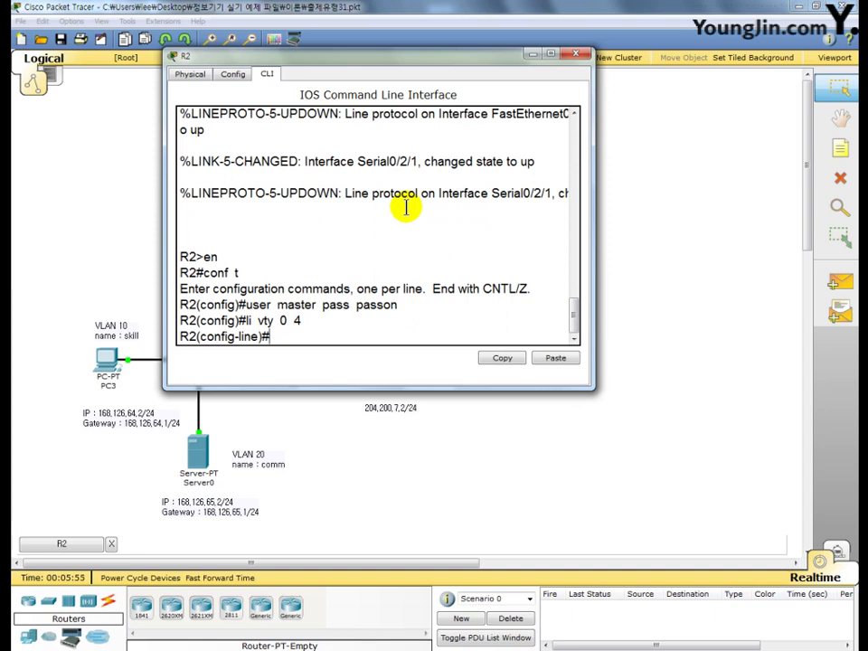
text(acc 1 in)
key(Return)
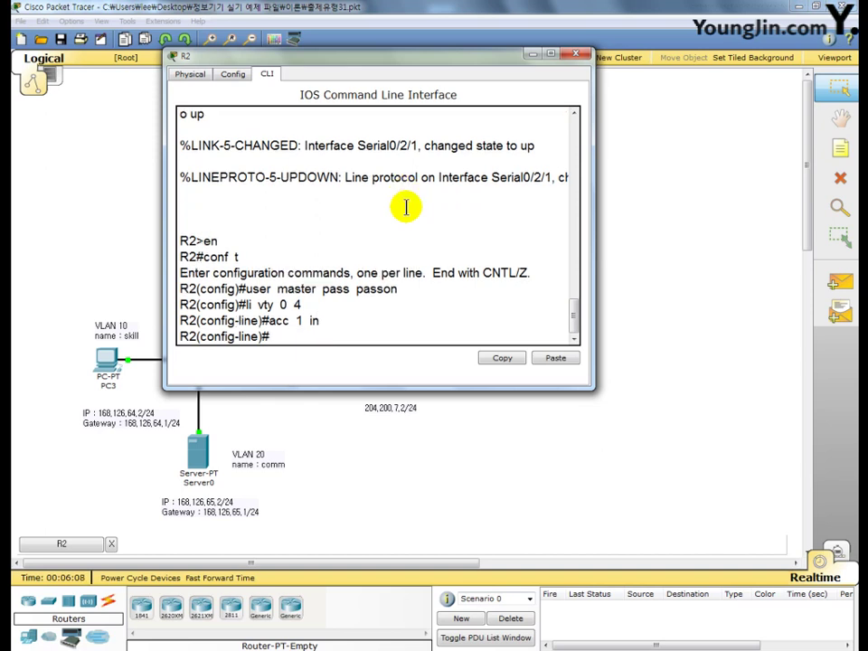
text(login local)
key(Return)
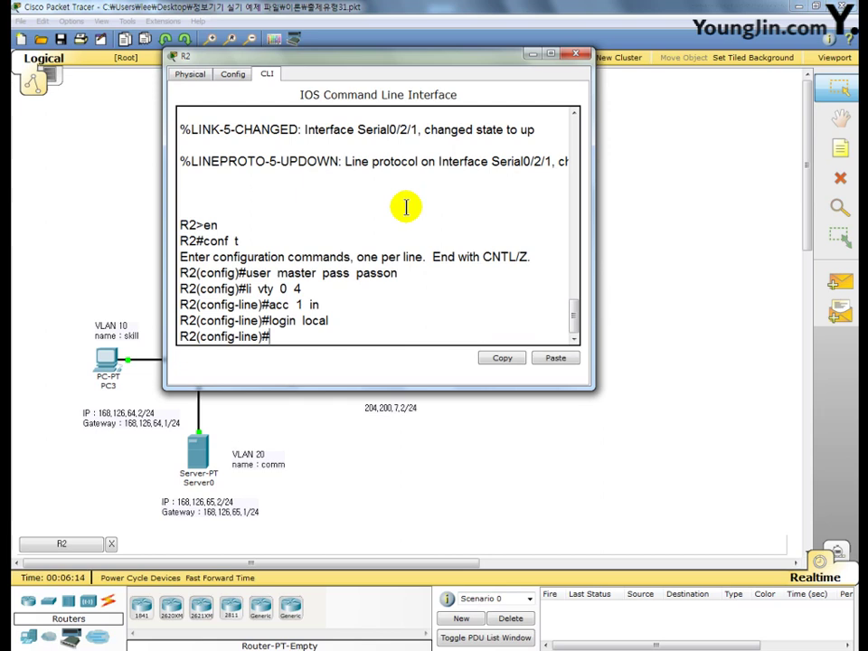
text(acc)
Add an access-list 1 rule permitting host 168.126.64.2, then highlight the 'host' keyword.
text(1)
text( permi)
text(t)
key(BackSpace)
key(BackSpace)
key(BackSpace)
text(host)
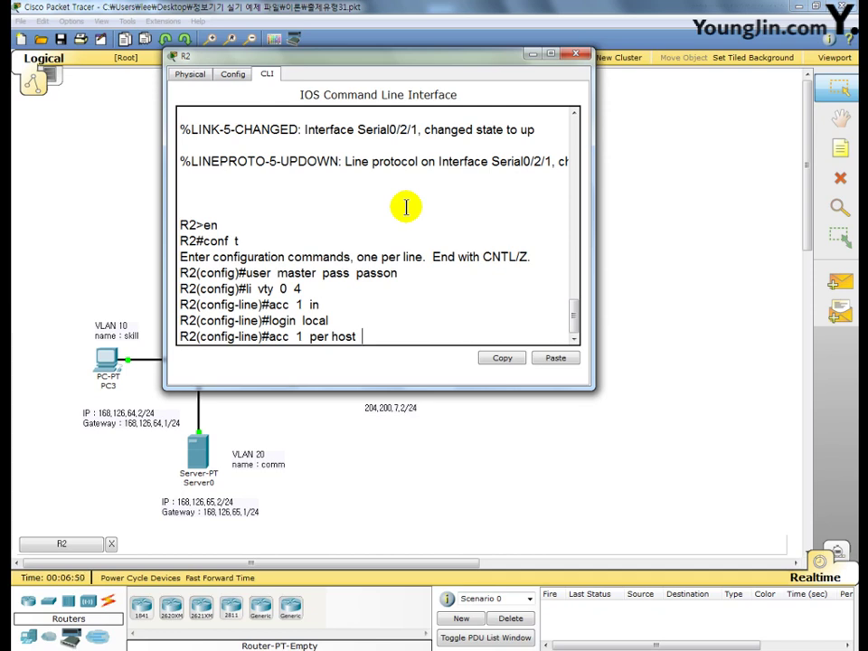
text(168.)
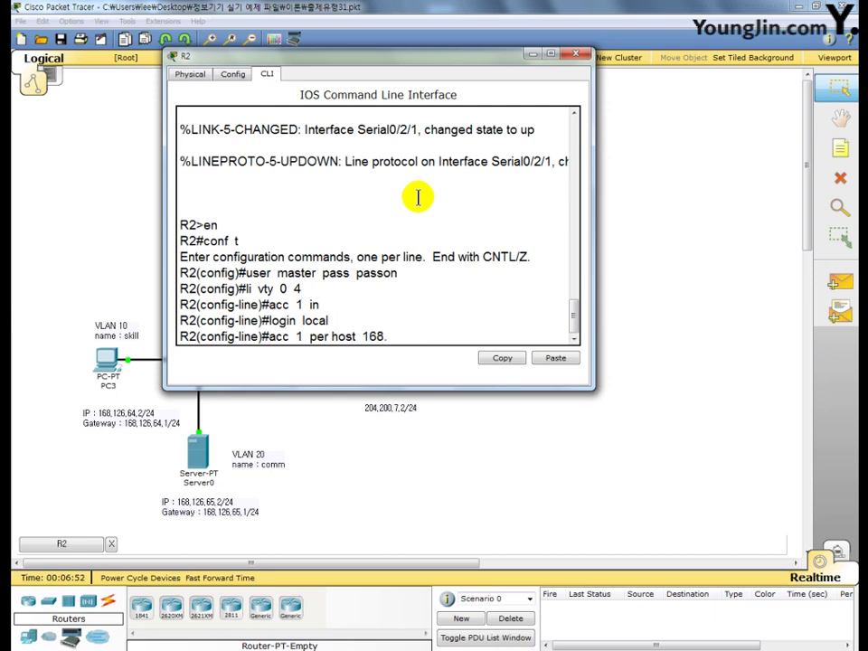
text(126.64.2)
key(Return)
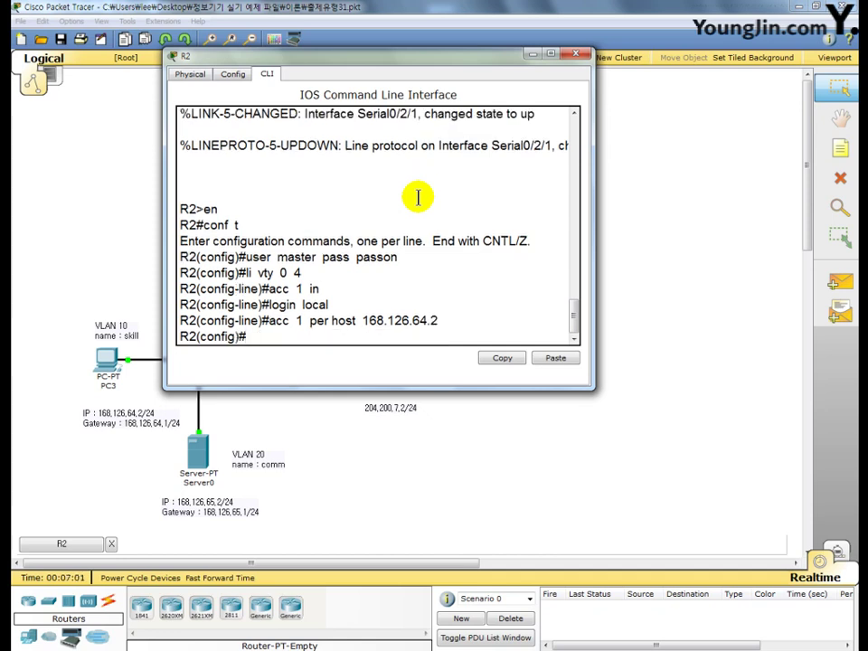
double_click(341, 324)
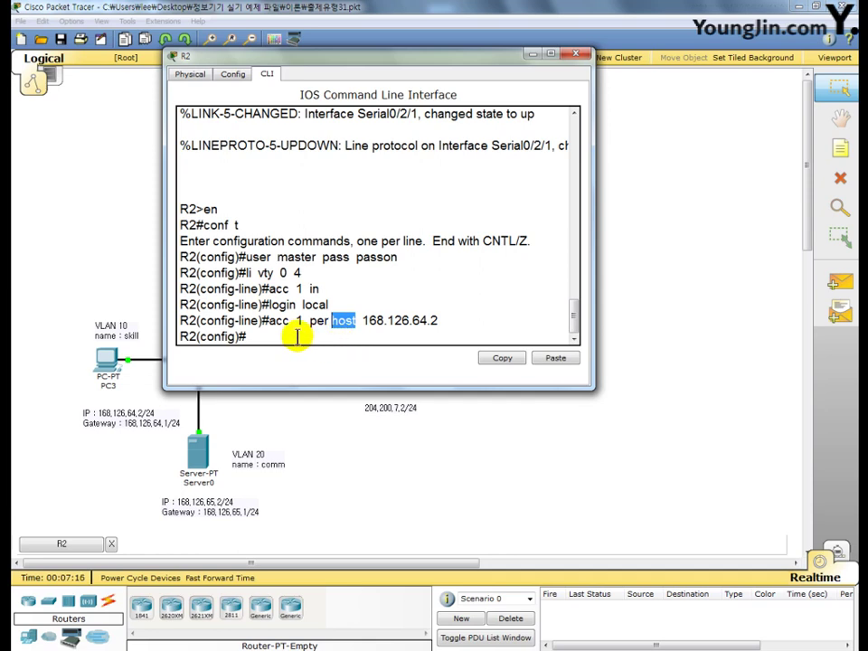
click(297, 336)
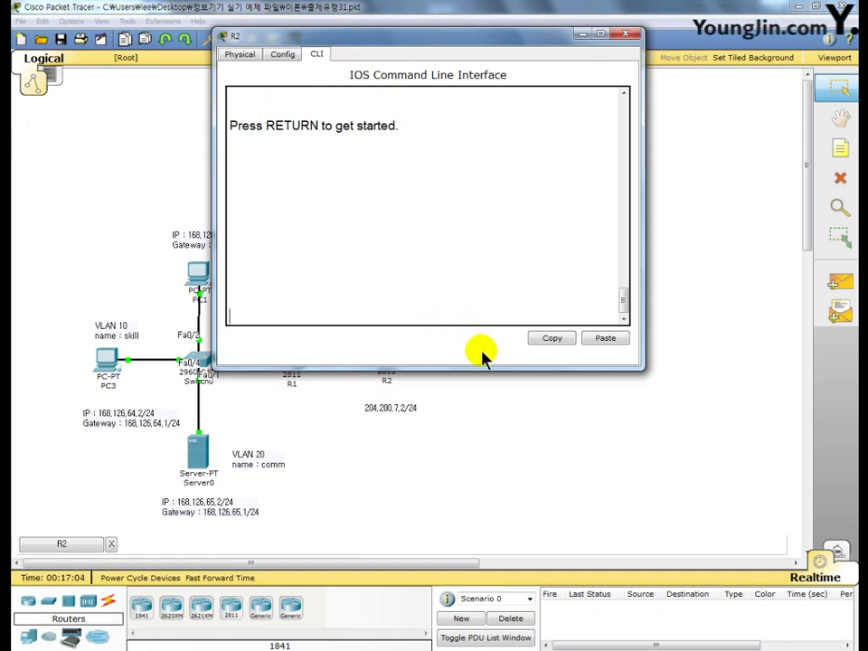
Return R2 to global configuration mode and begin the 'acc 100' command.
key(Return)
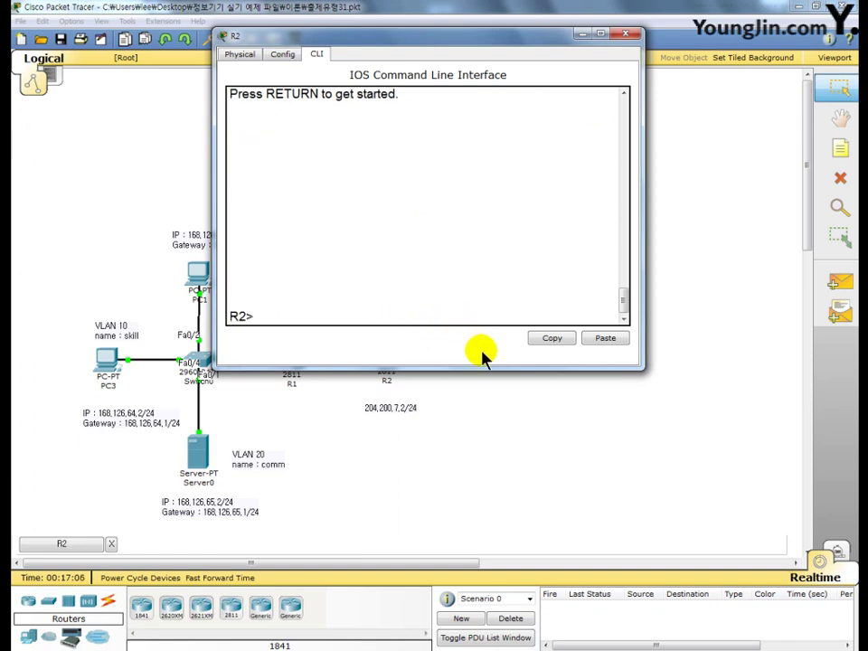
text(en)
key(Return)
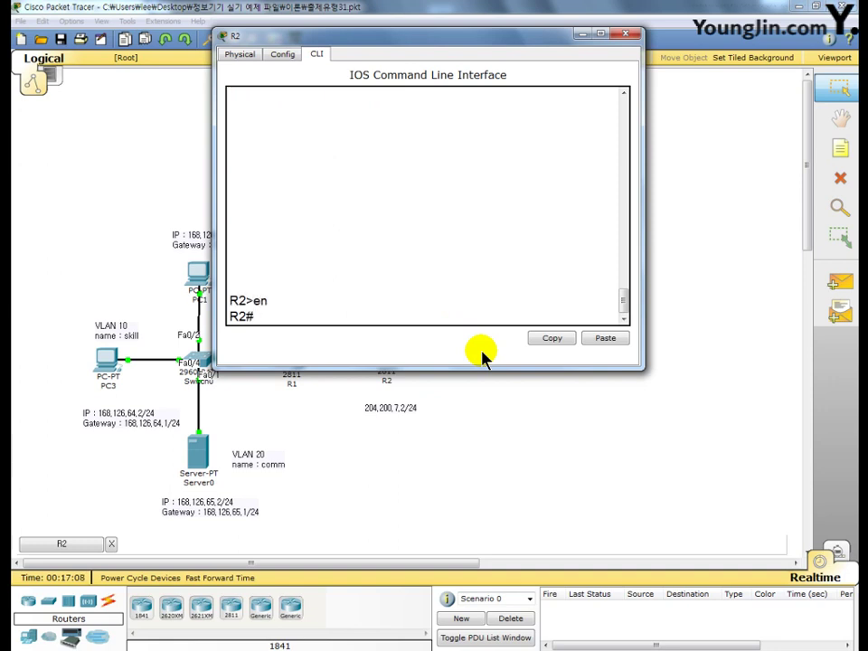
text(conf t)
key(Return)
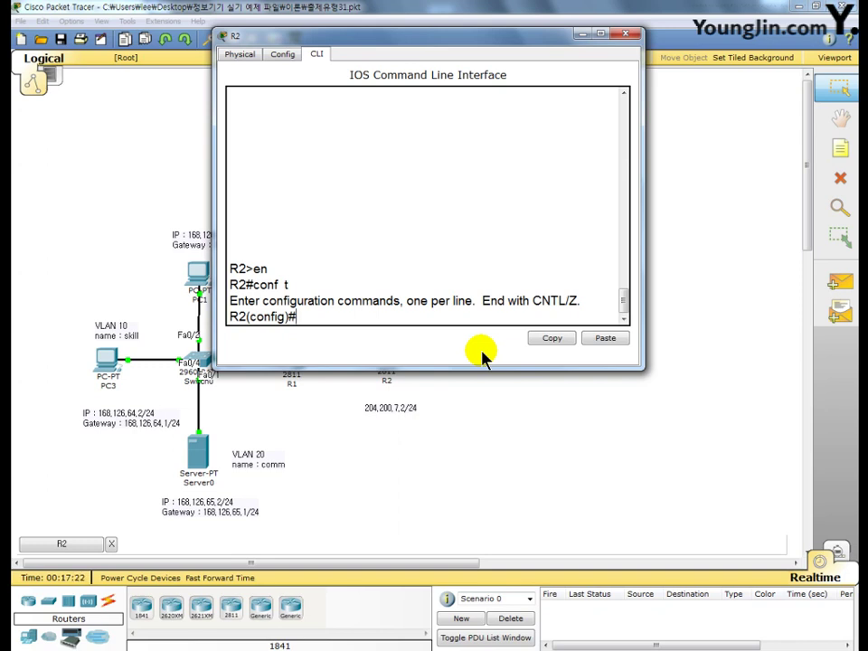
text(acc 100)
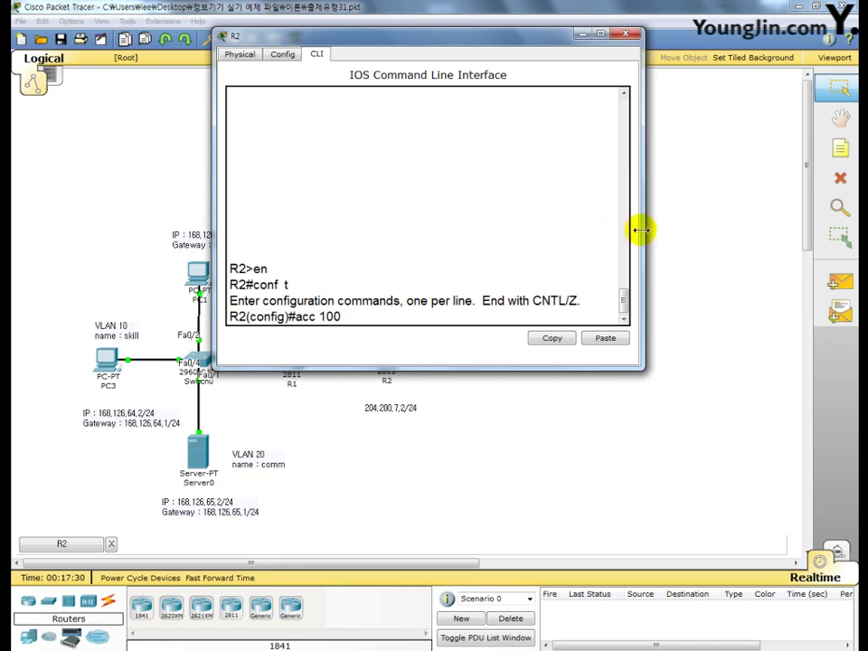
Add access-list 100 denying ICMP echo from 168.126.0.0 0.0.0.255 to 192.168.0.0 0.0.0.255.
drag(642, 229, 775, 240)
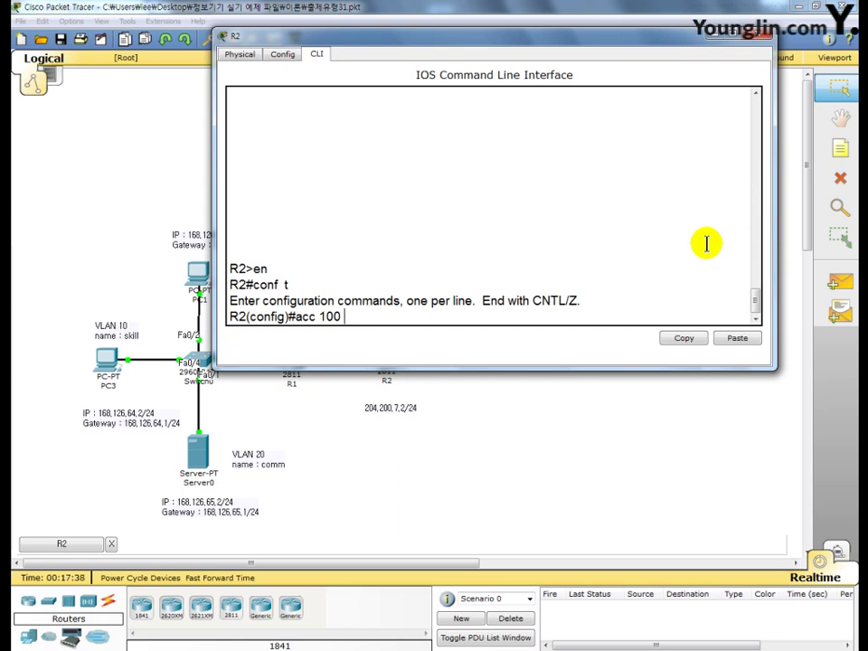
text(deny)
text(icmo)
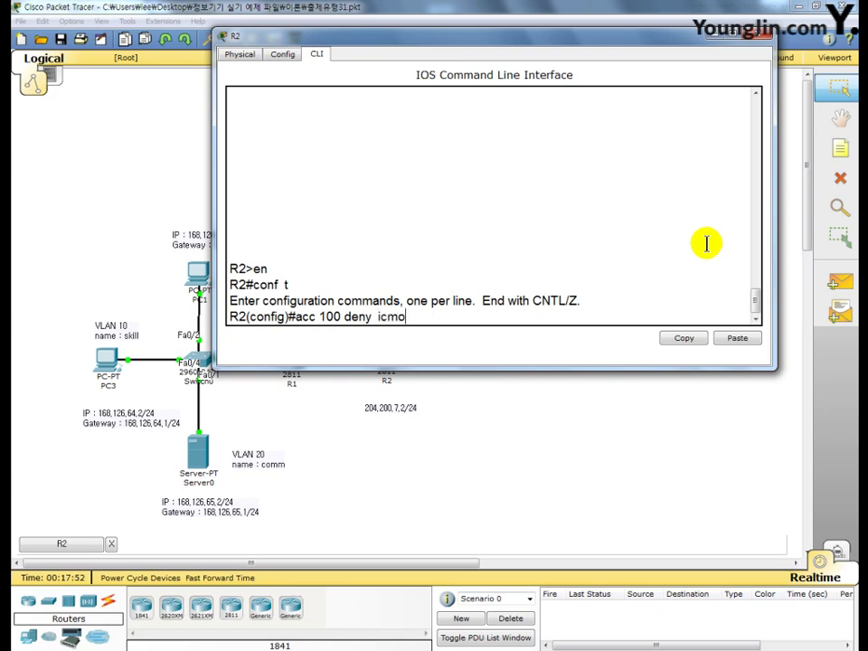
key(BackSpace)
text(p)
text(168.126)
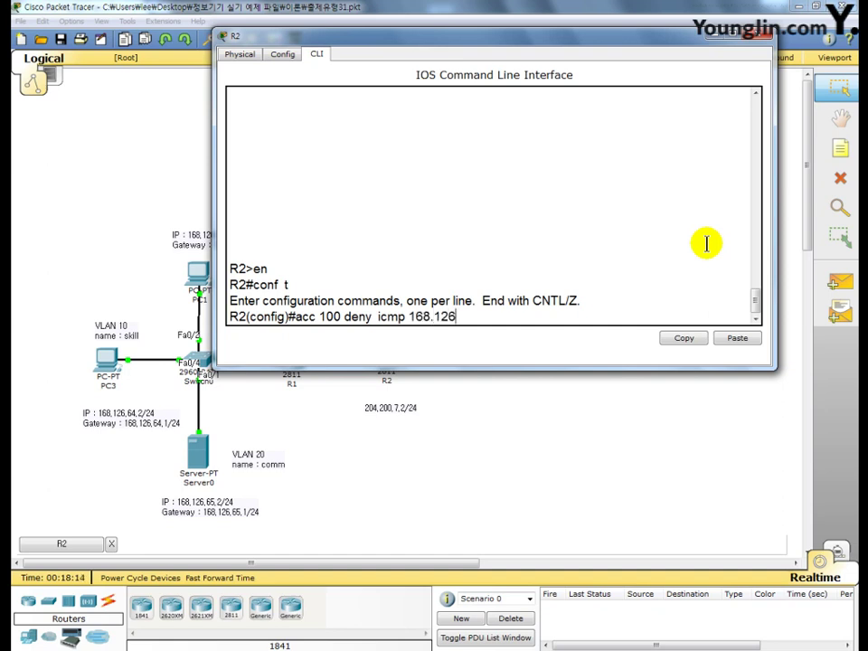
text(.0.0 0.0.0.255)
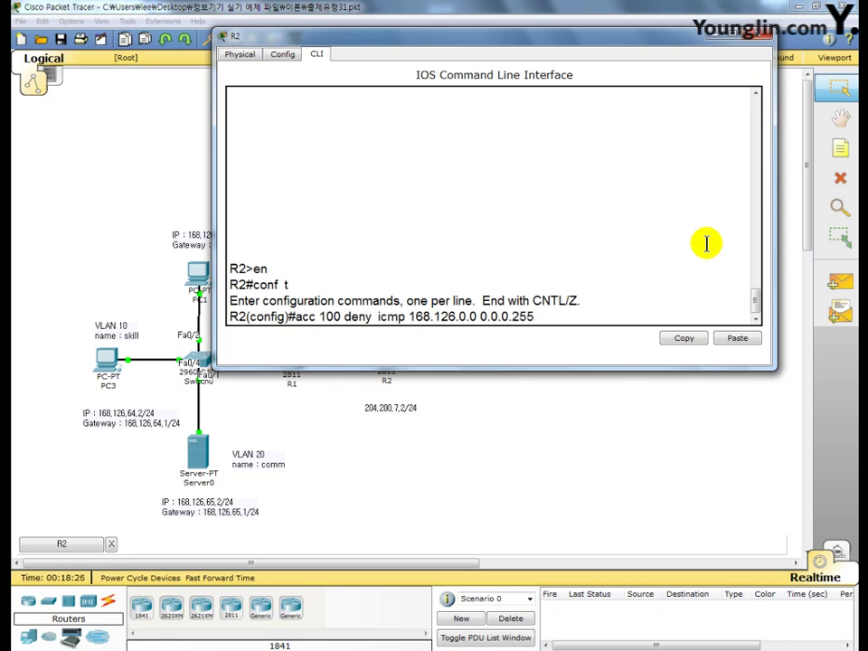
text(192.168.0.0)
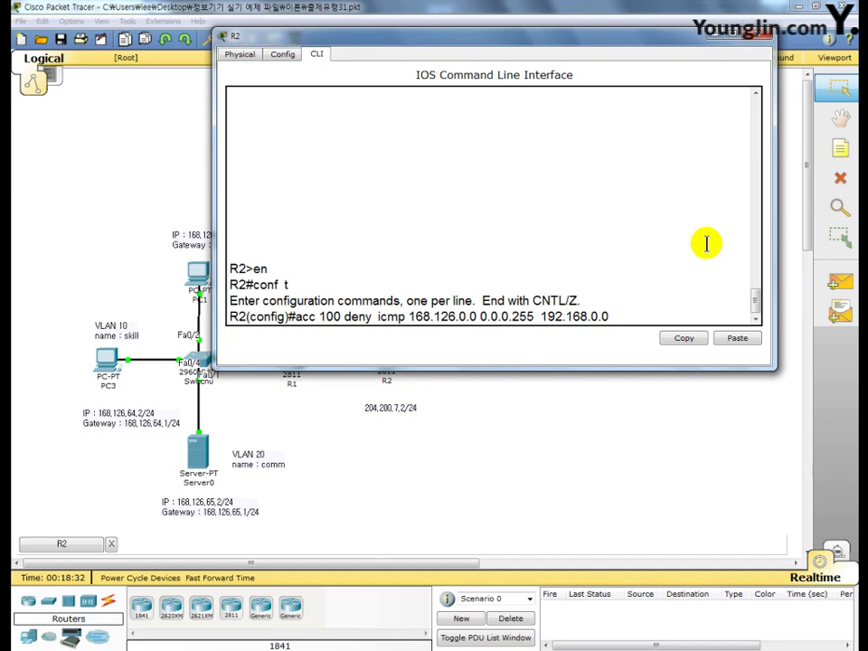
text( 0.0.)
text(0.255)
text( ec)
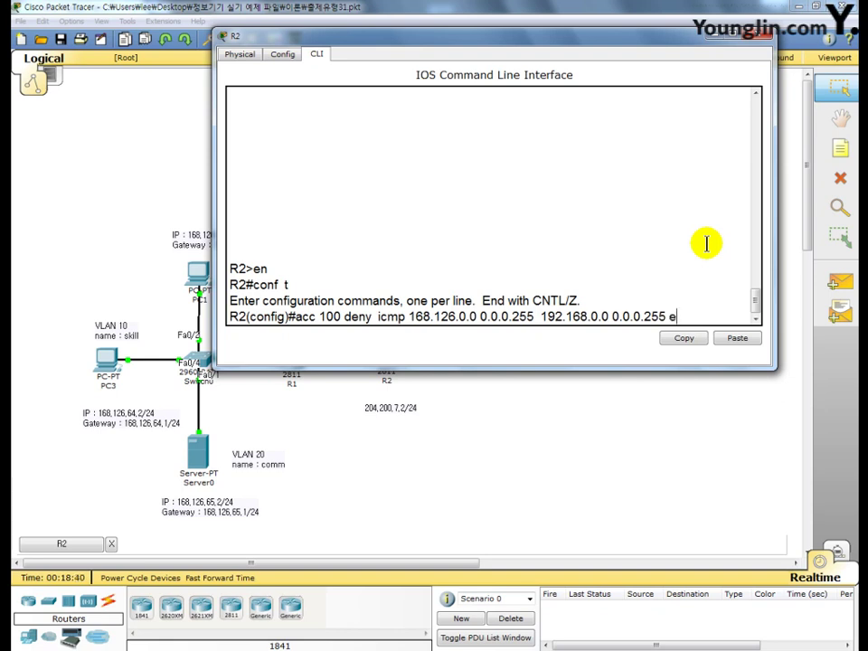
text(ho)
key(Return)
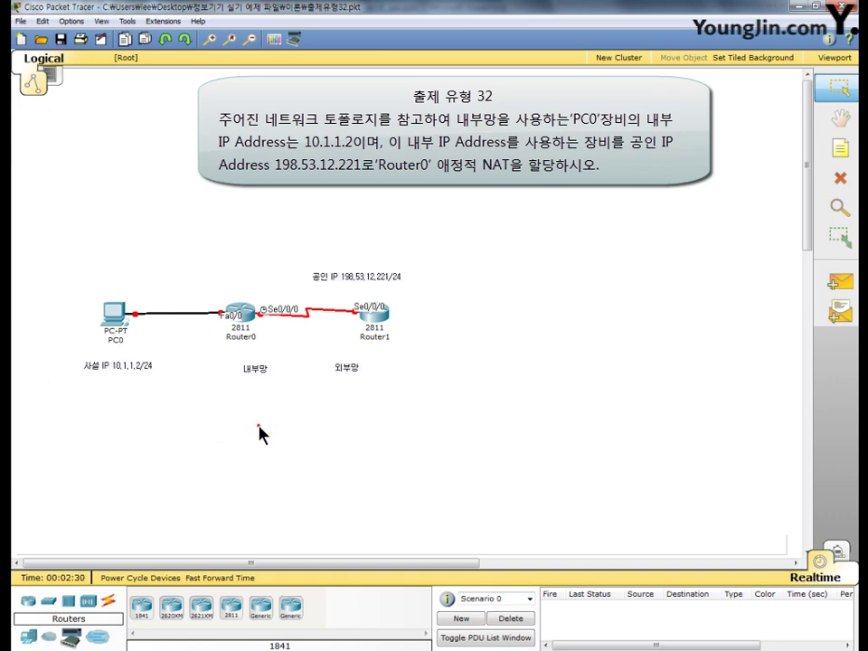
Select Router0 in the topology and open its device window.
click(246, 319)
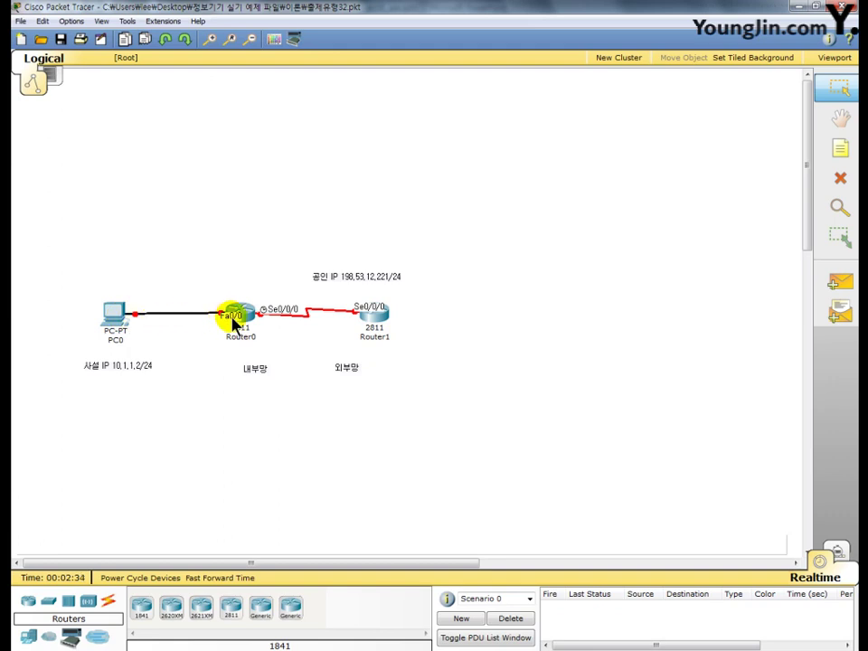
mouse_move(242, 318)
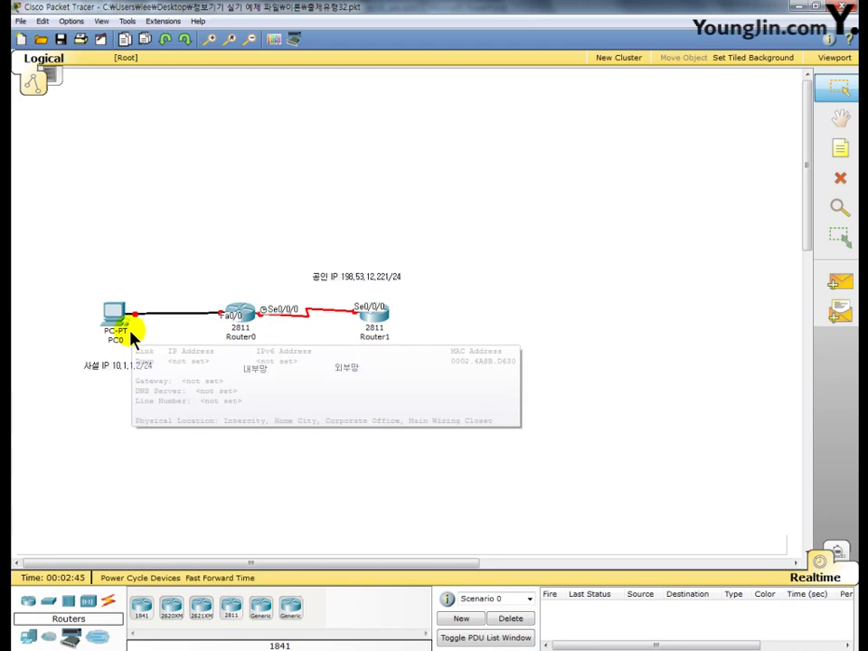
click(249, 314)
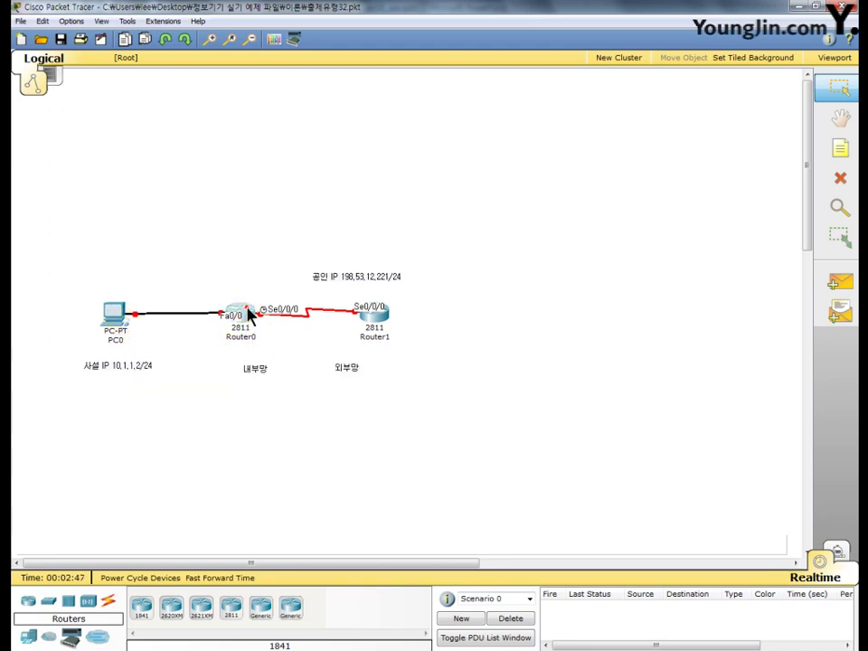
Open Router0's CLI and enter global configuration mode with 'en' and 'conf t'.
click(184, 95)
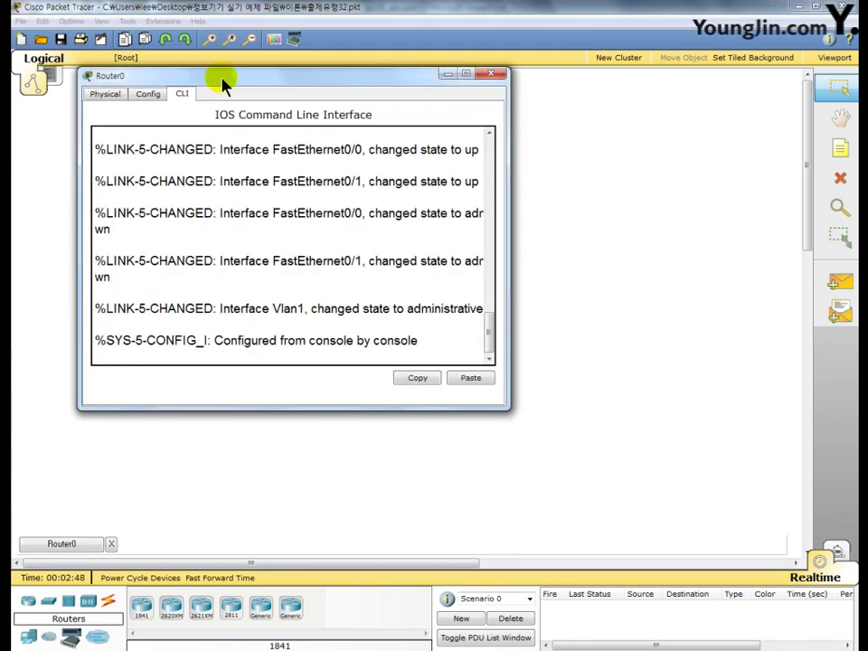
drag(224, 80, 361, 49)
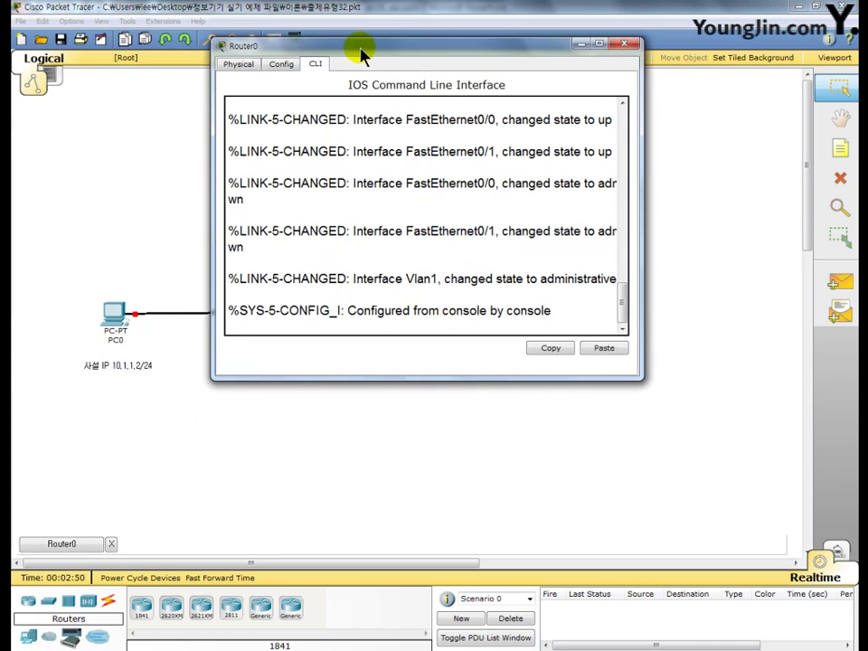
key(Return)
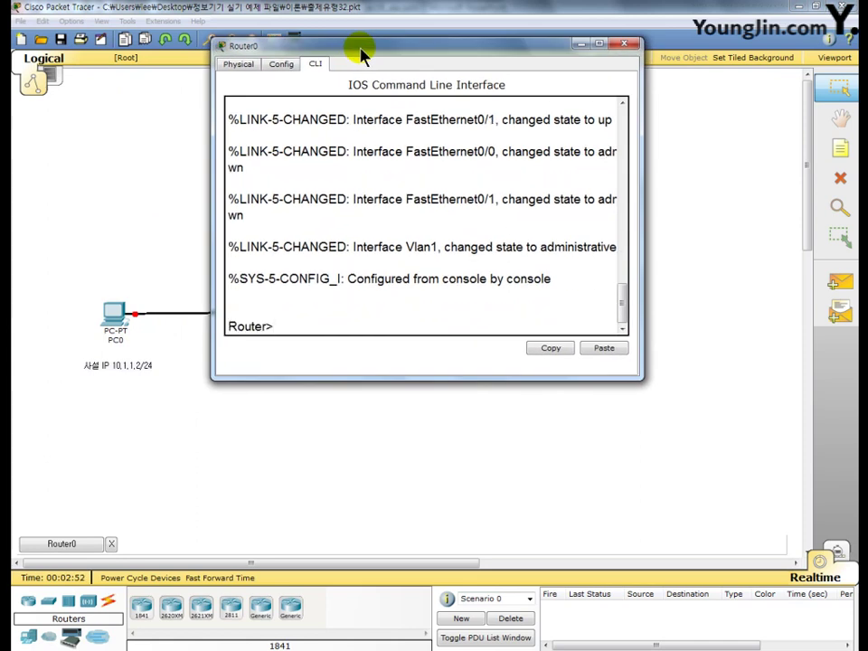
text(en)
key(Return)
text(co)
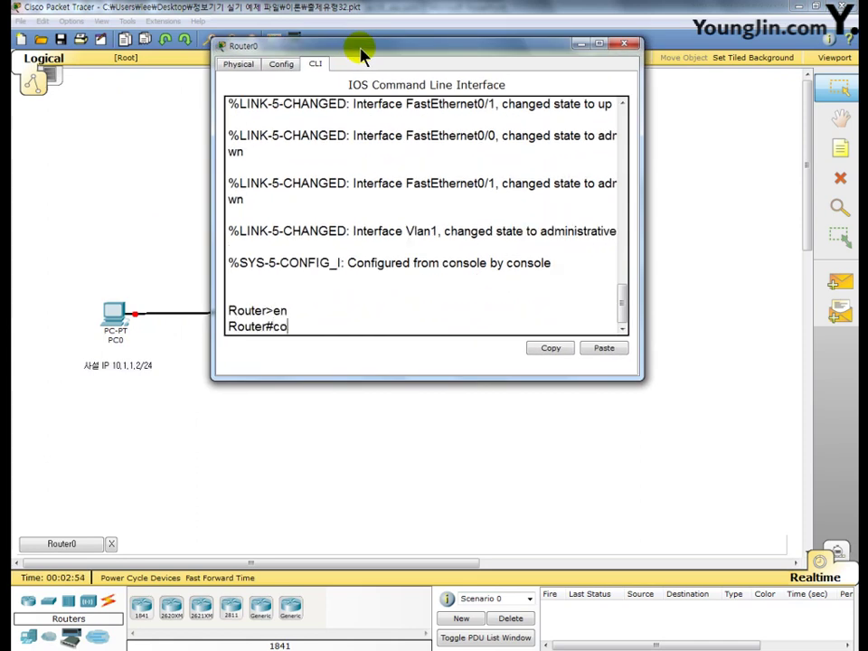
text(nf  t)
key(Return)
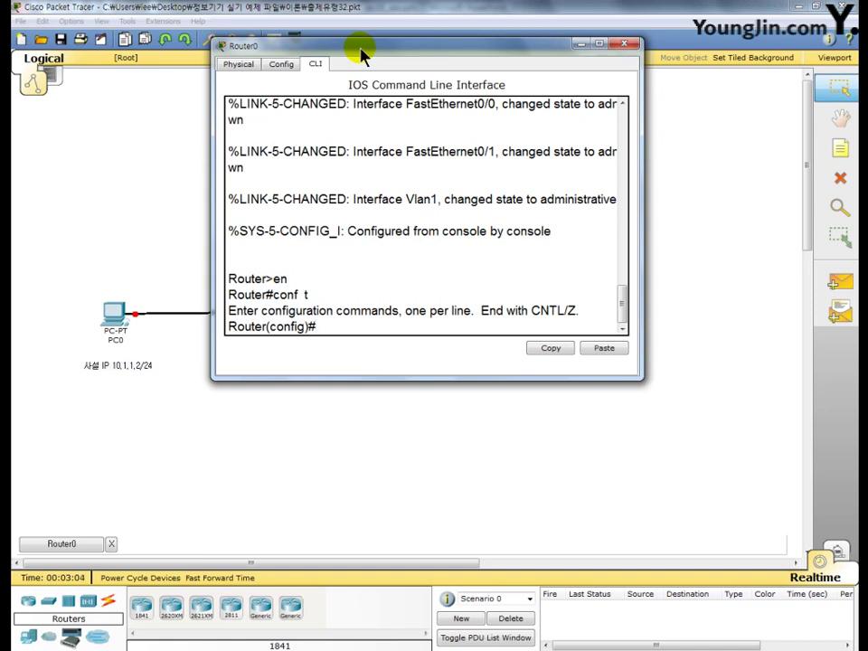
Add a static NAT mapping from inside 10.1.1.2 to public 198.53.12.221.
text(ip nat)
text(in)
text(so st)
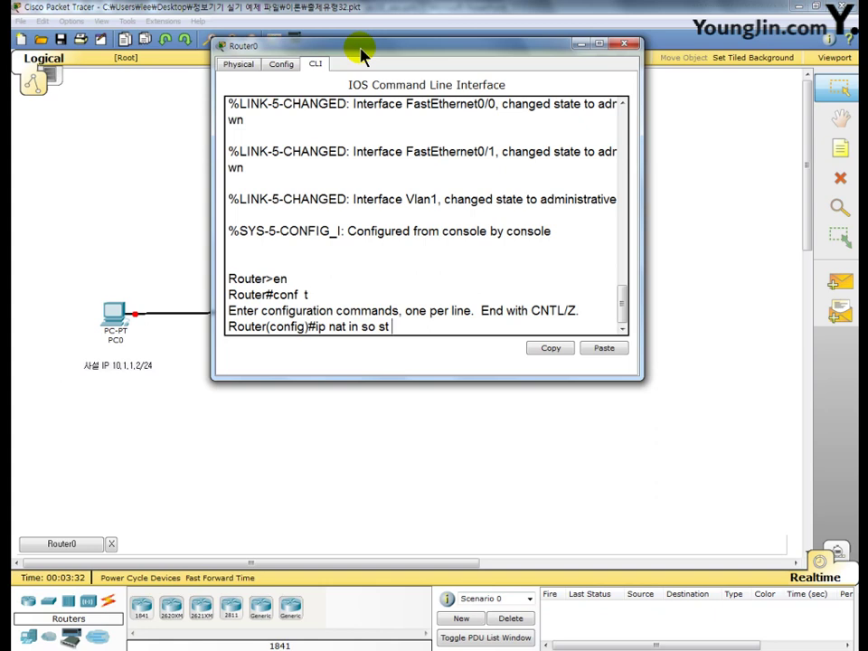
text(  10.1.1.2  198.)
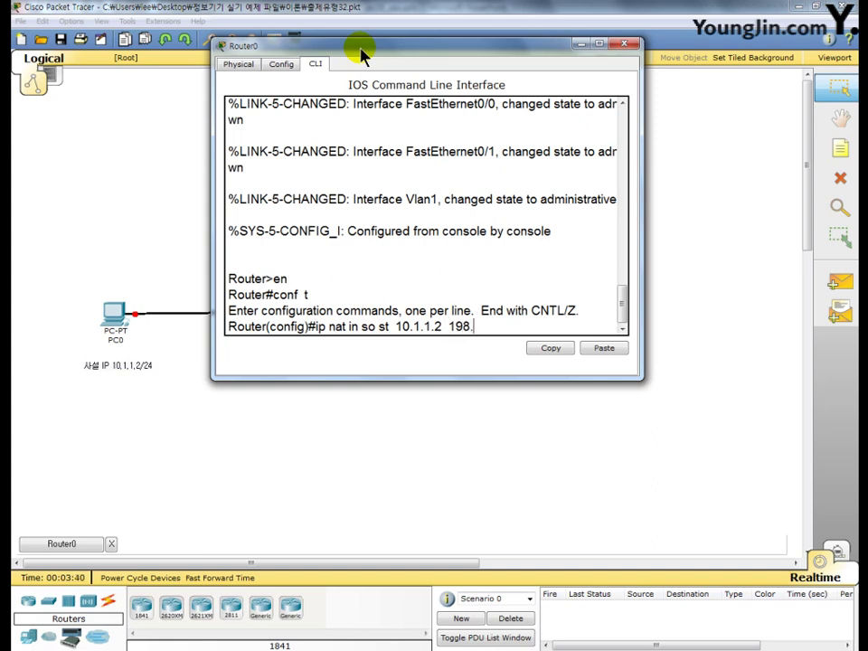
text(53.12.221)
key(Return)
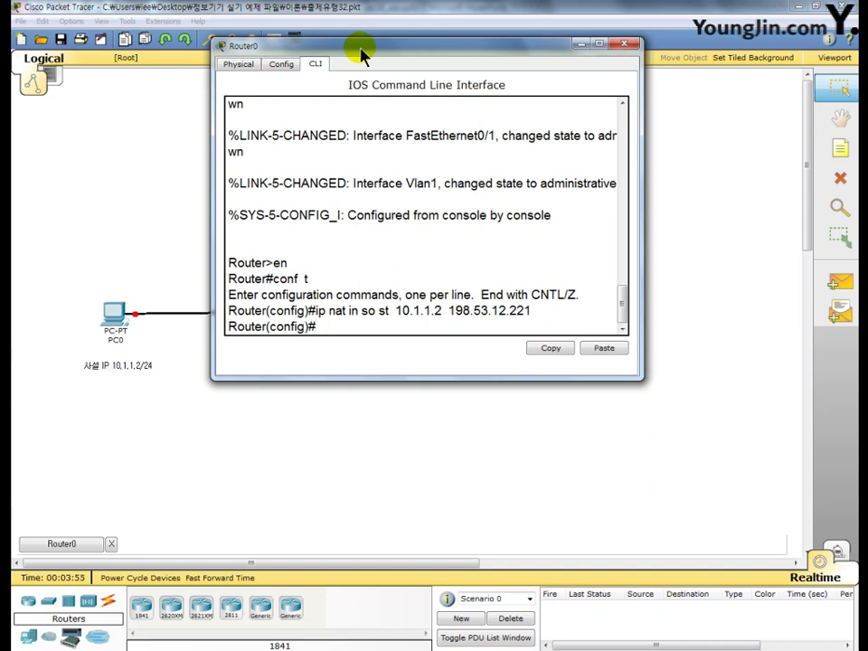
text(int  f0/0)
Give FastEthernet0/0 address 10.1.1.2 255.255.255.0 and mark it as NAT inside.
key(Return)
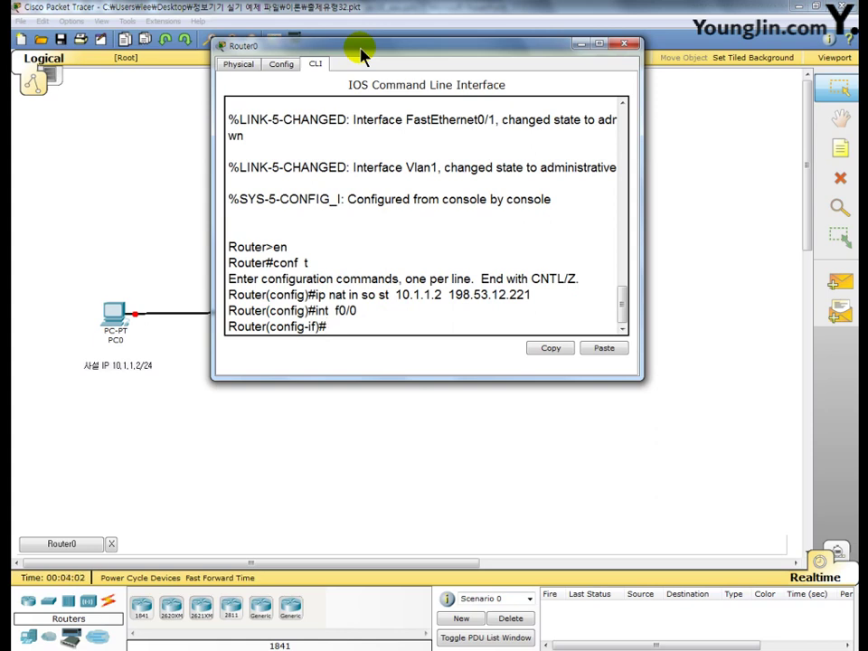
text(ip add 10.1.1)
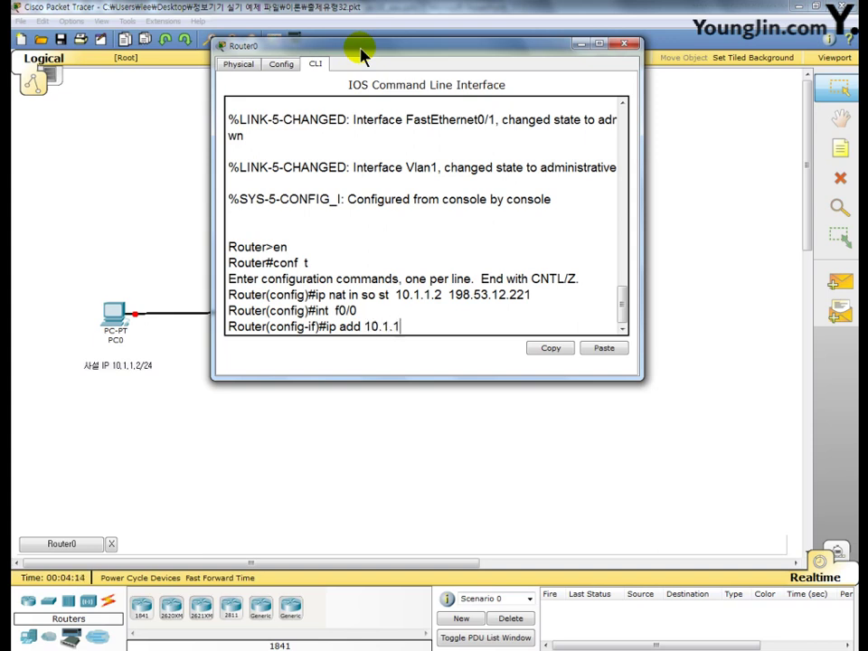
text(.2  255.255.)
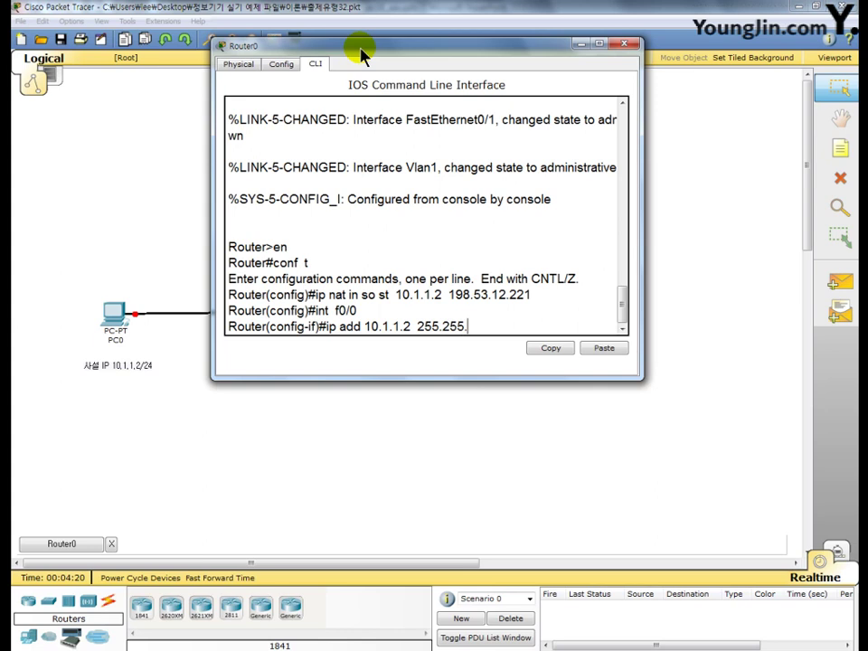
text(255.0)
key(Return)
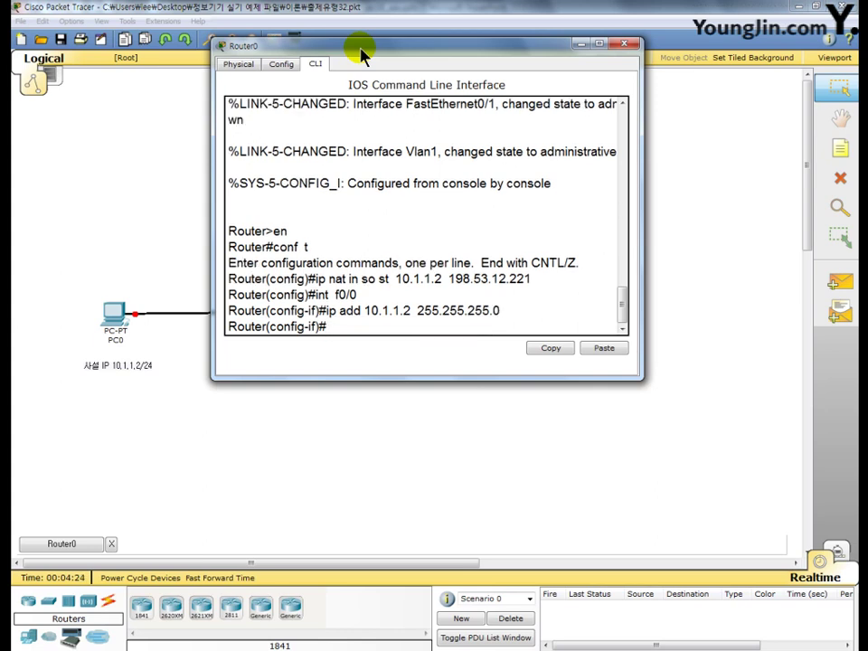
text(ip  nat  in)
key(Return)
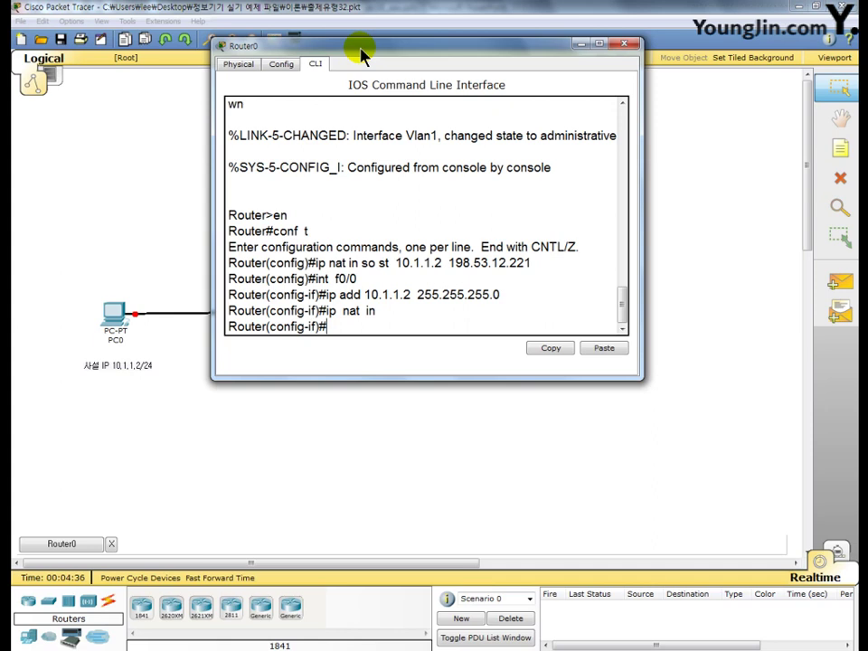
text(int  s0/0/0)
Give Serial0/0/0 address 198.53.12.221 255.255.255.0 and mark it as NAT outside.
key(Return)
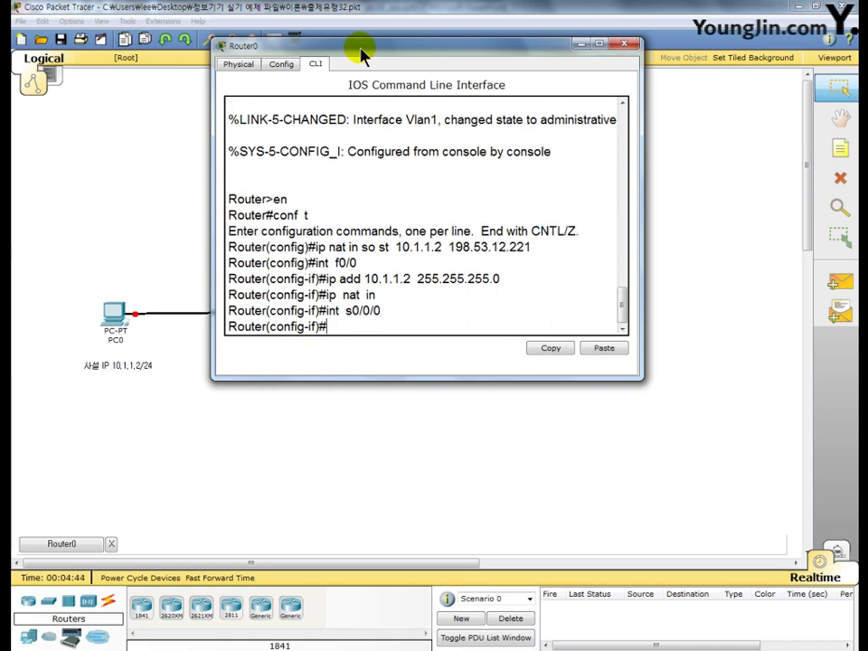
text(ip add 198.)
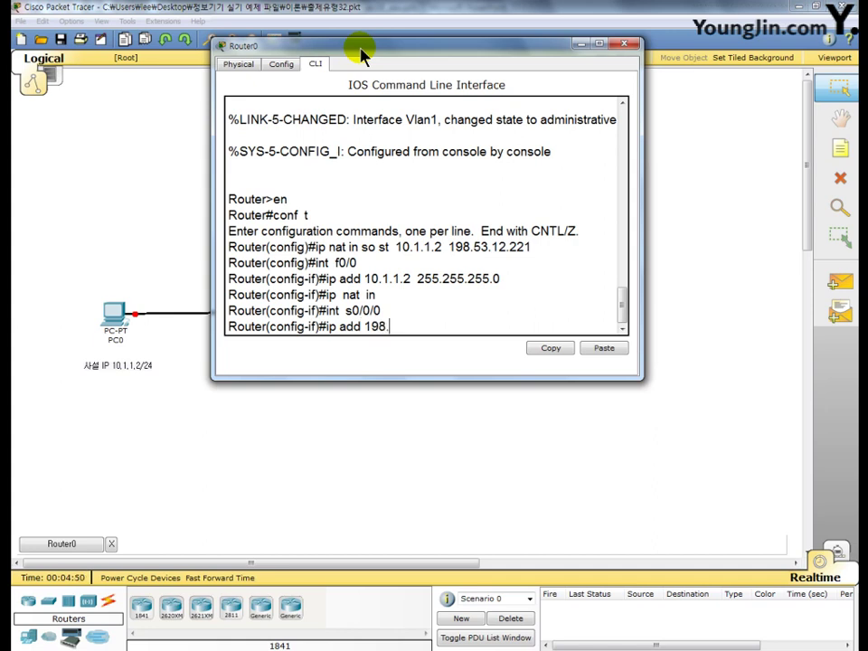
text(53.12.221  255.)
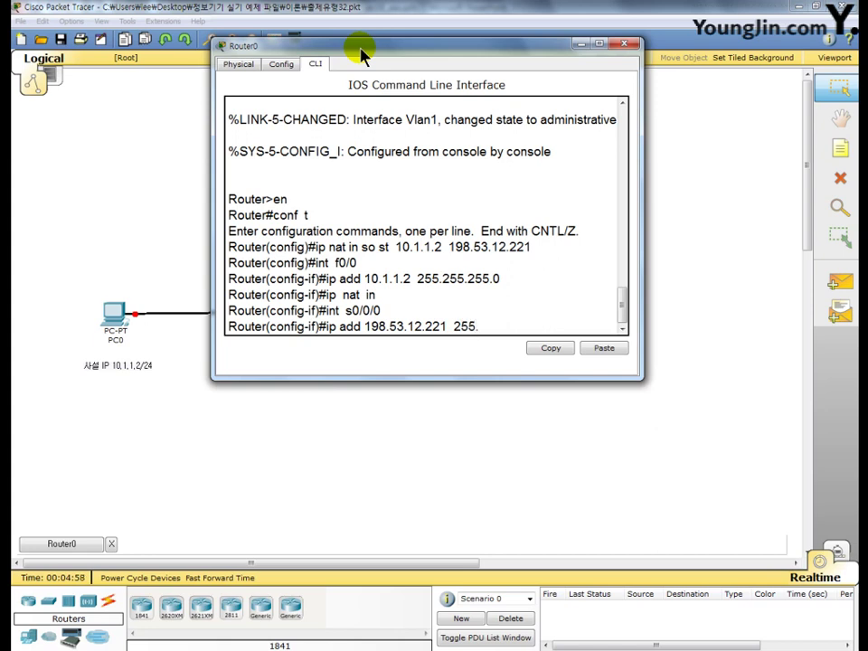
text(255.255.0)
key(Return)
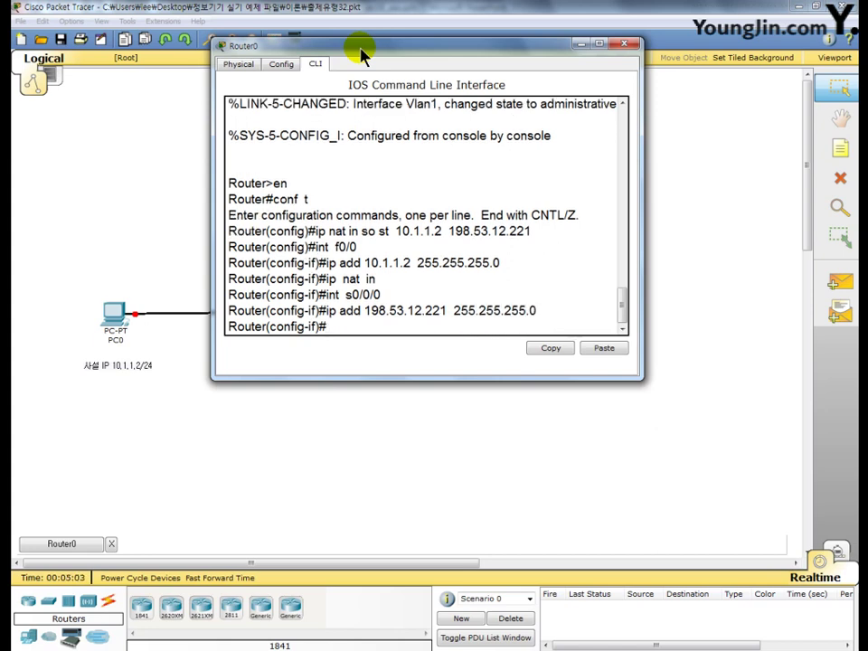
text(ip  nat  out)
key(Return)
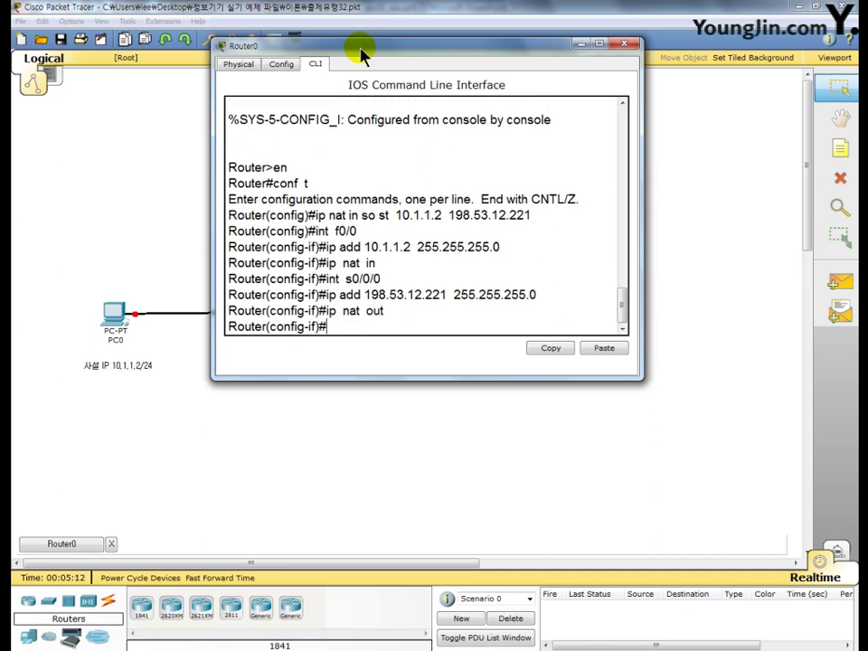